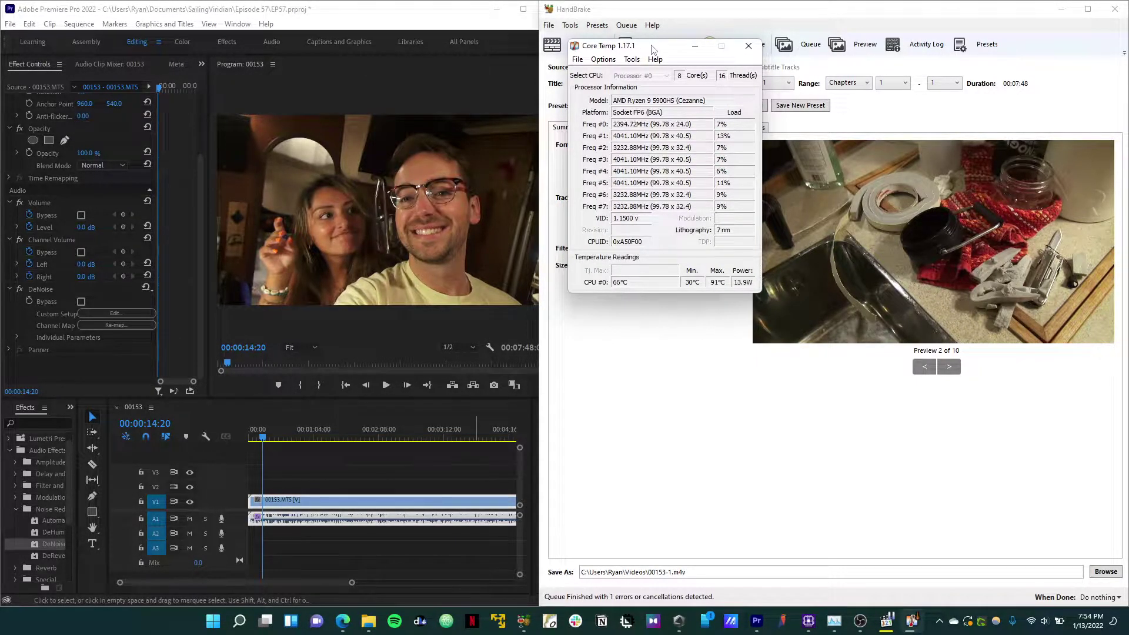
Reposition the Core Temp and Armoury Crate windows so the processor readings can be viewed alongside the other programs.
left_click_drag(651, 50, 656, 287)
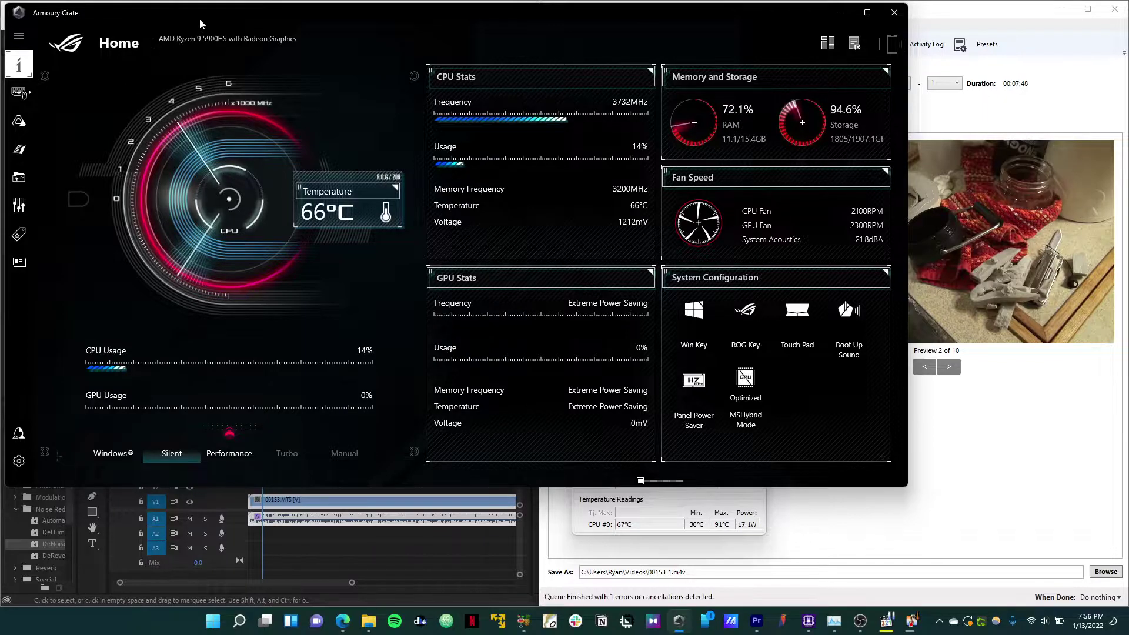
left_click_drag(199, 19, 244, 64)
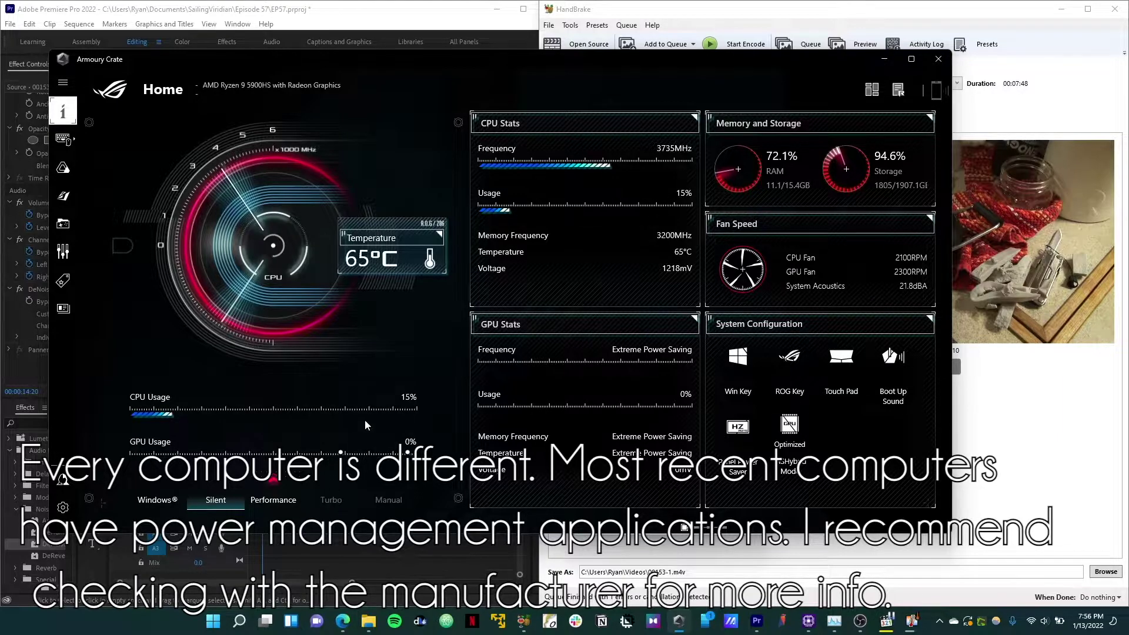
left_click_drag(444, 64, 439, 83)
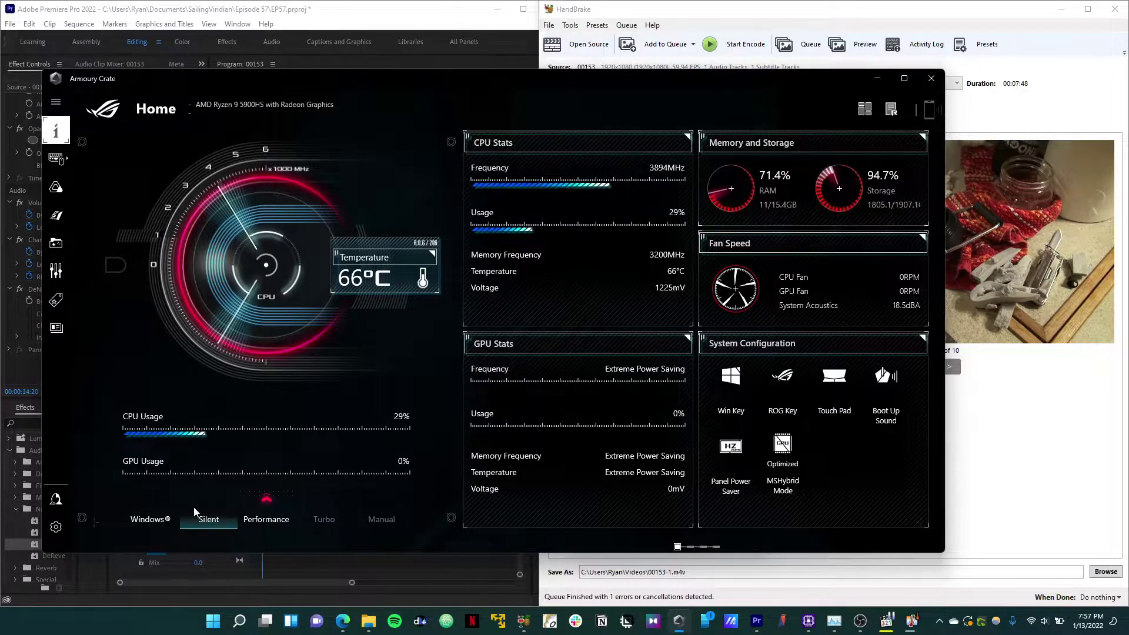
Switch the operating mode in Armoury Crate to Performance and bring Core Temp to the front.
left_click(267, 521)
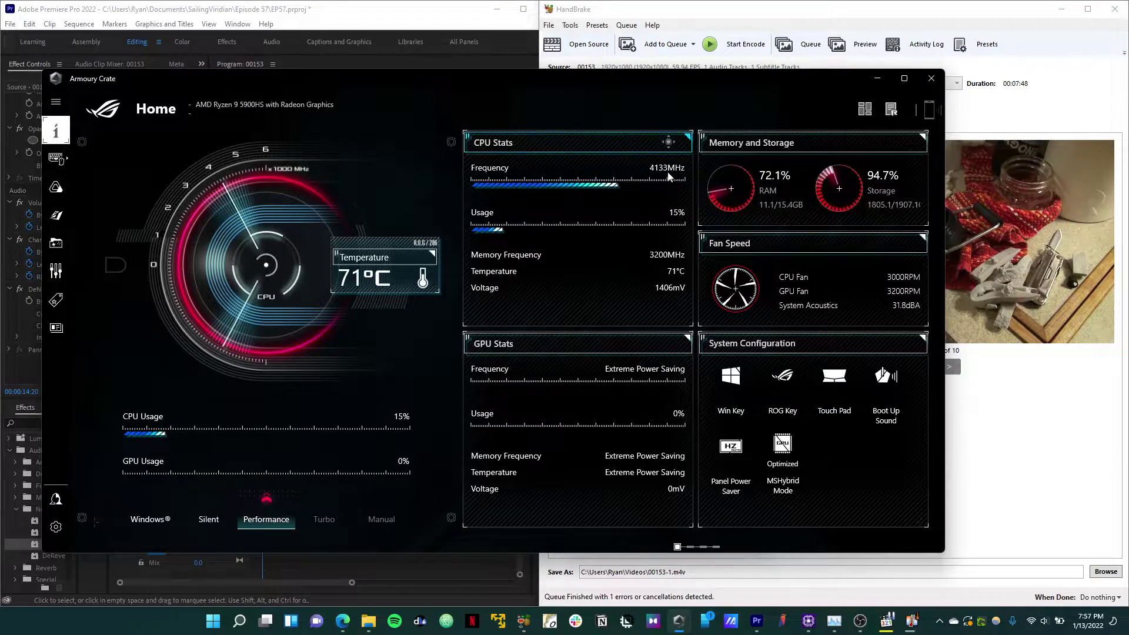
left_click(912, 621)
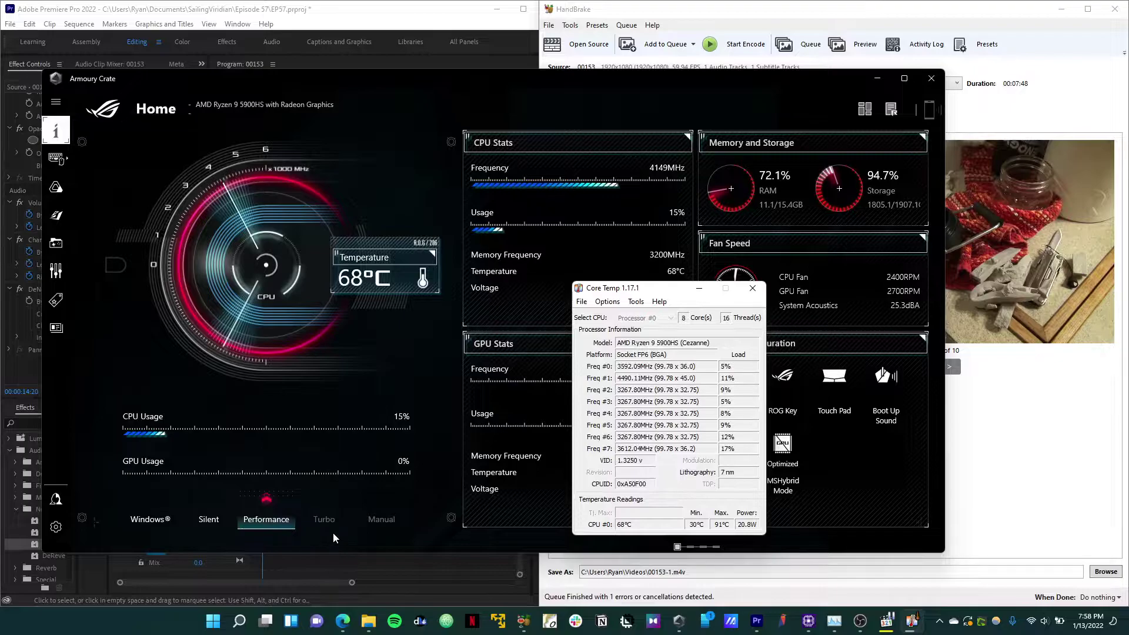
Set the operating mode to Silent and start encoding the 00153 clip in HandBrake.
left_click(210, 525)
left_click(210, 525)
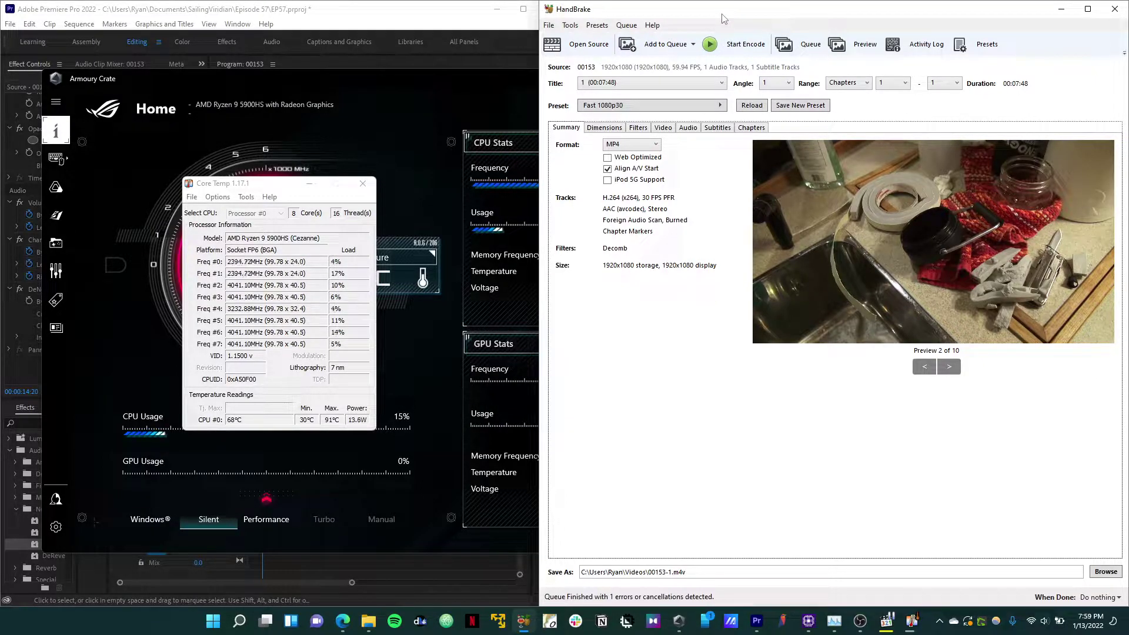
left_click(742, 47)
left_click(573, 351)
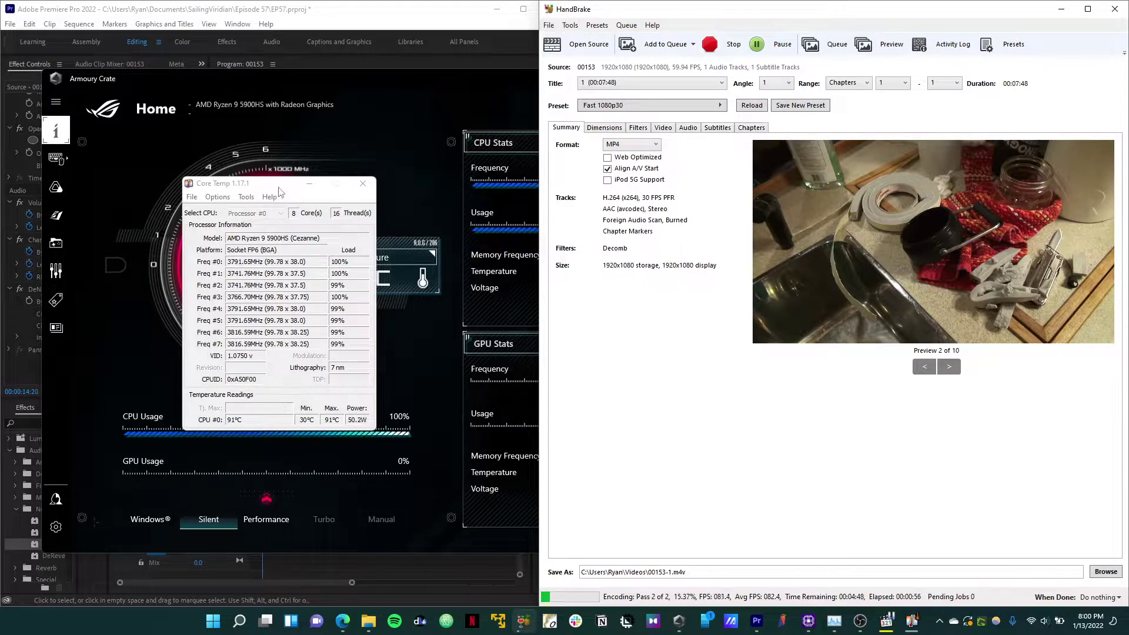
Place Core Temp over the HandBrake window and switch Armoury Crate to Performance mode while the encode runs.
left_click_drag(281, 189, 723, 256)
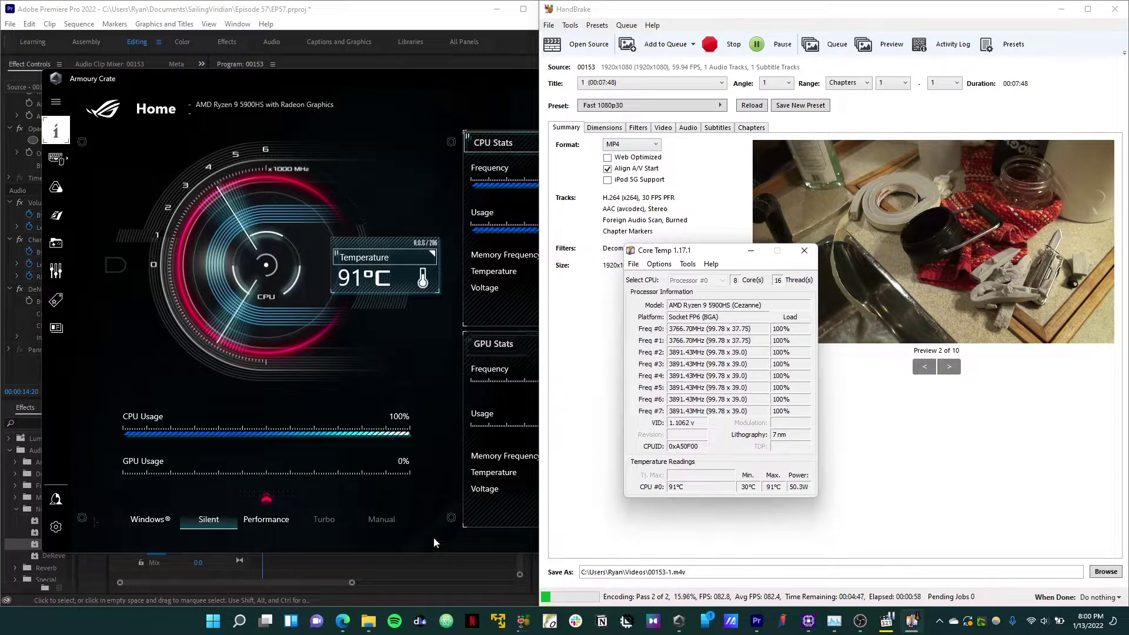
left_click(270, 521)
left_click(271, 525)
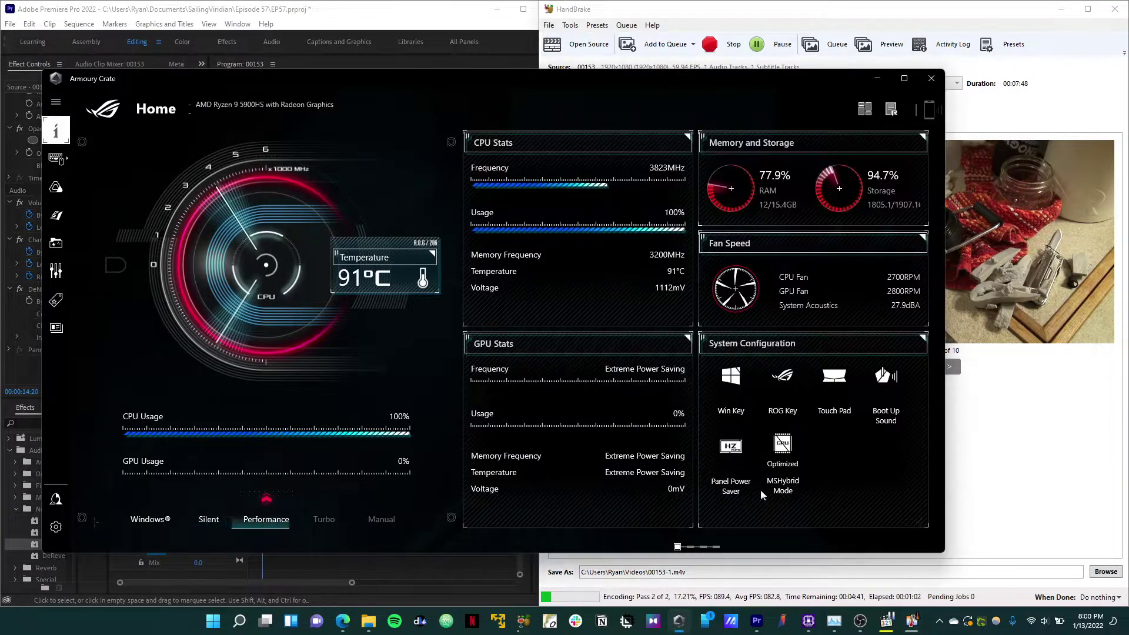
left_click(1004, 450)
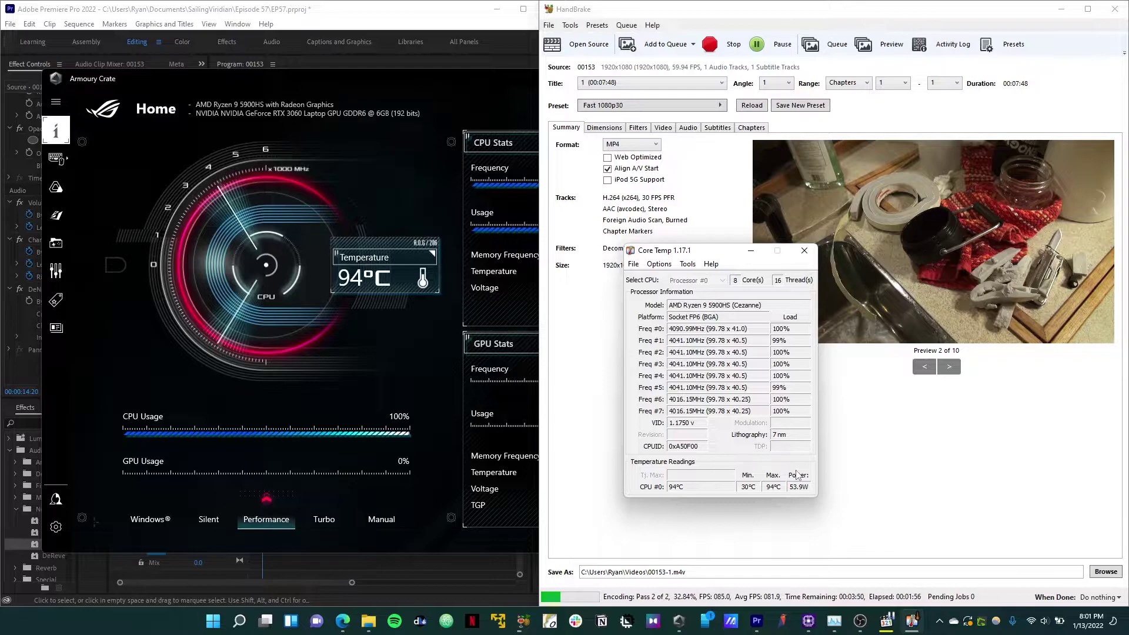
Try Turbo mode in Armoury Crate during the encode and return the laptop to Silent mode.
left_click(324, 519)
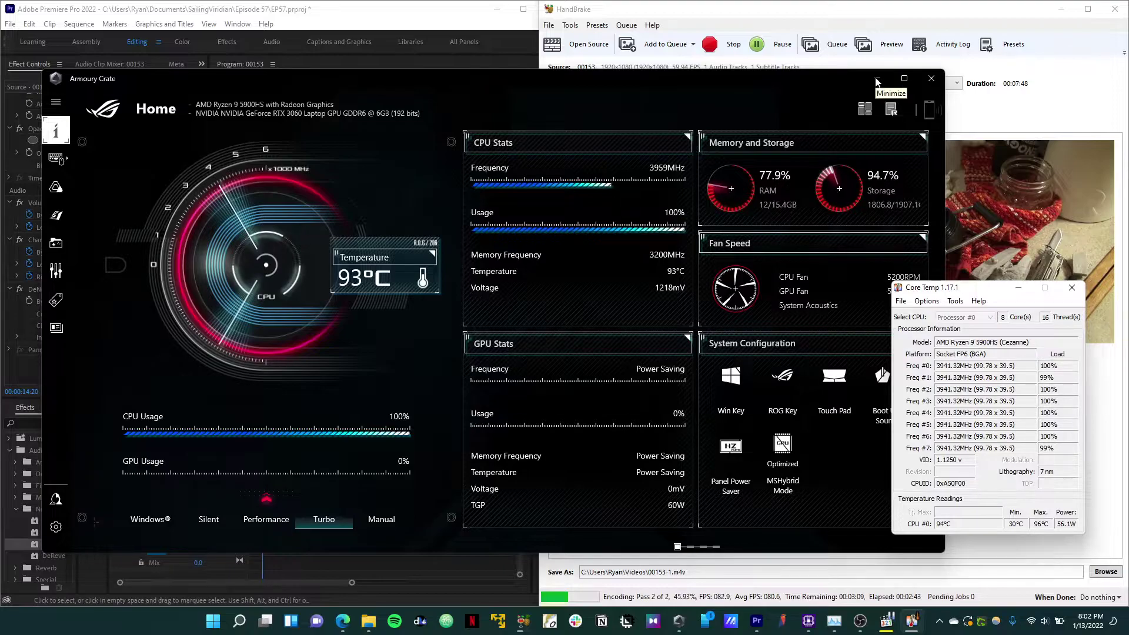
key("F5")
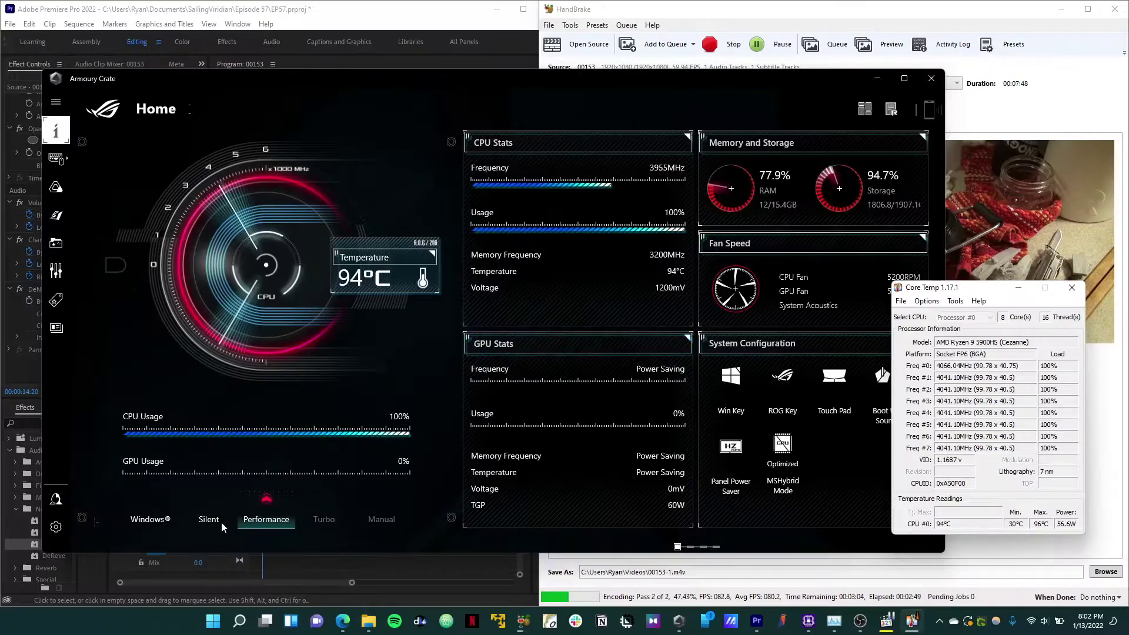
left_click(219, 520)
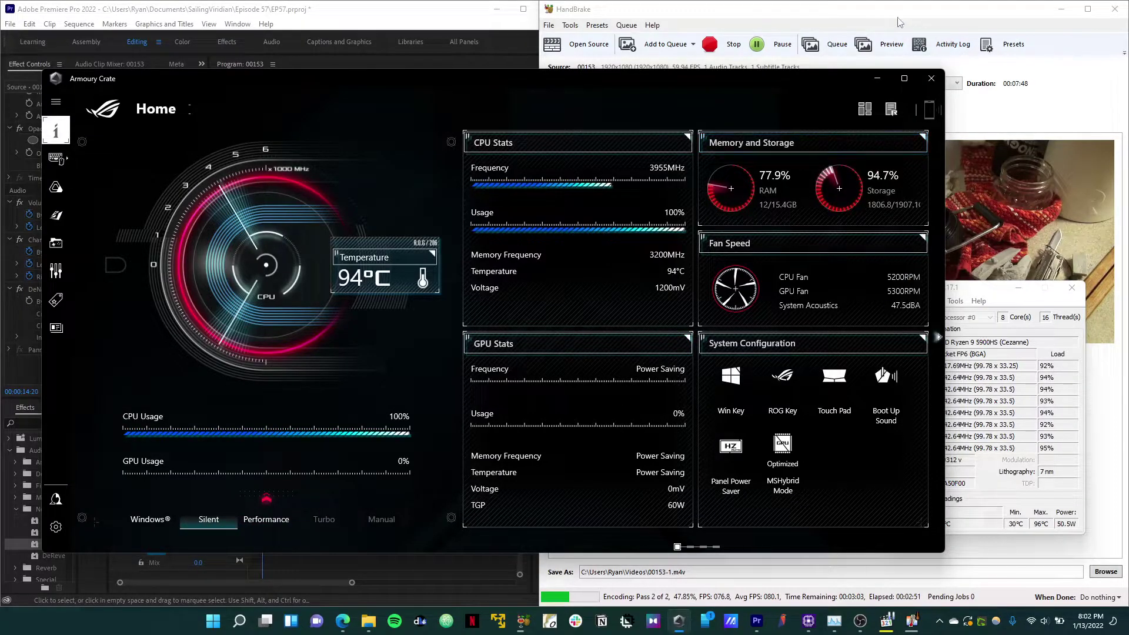
Bring HandBrake forward and stop the running encode.
left_click(934, 34)
left_click(734, 46)
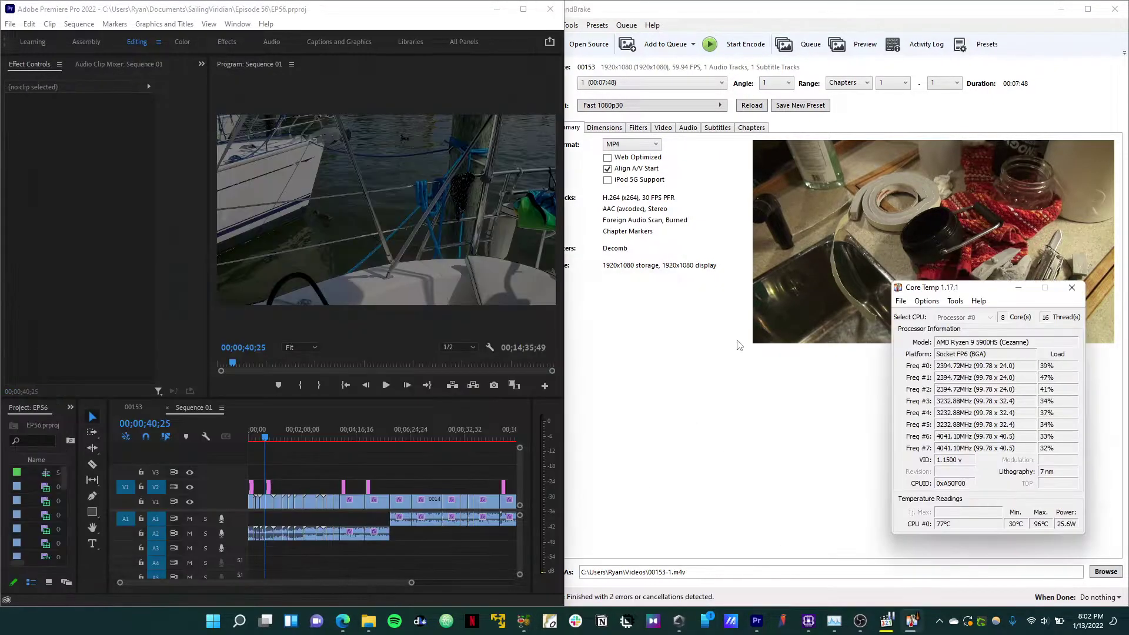
Switch to Premiere Pro, put the Sequence 01 playhead at about 00;01;25;06, and move Core Temp closer to it.
left_click(285, 437)
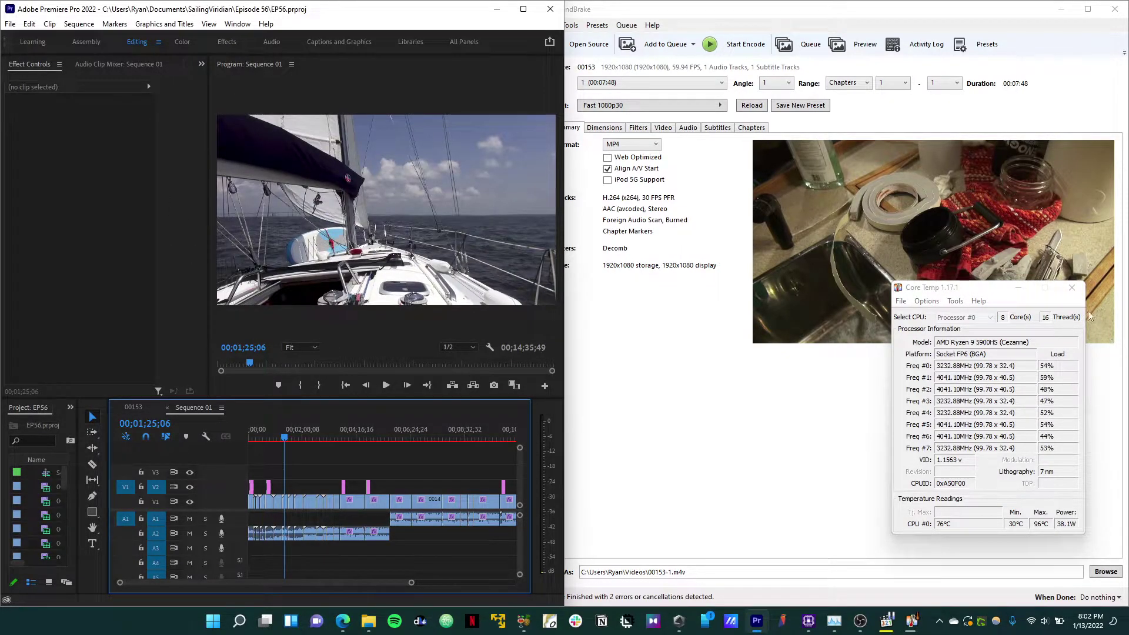
left_click_drag(976, 292, 753, 268)
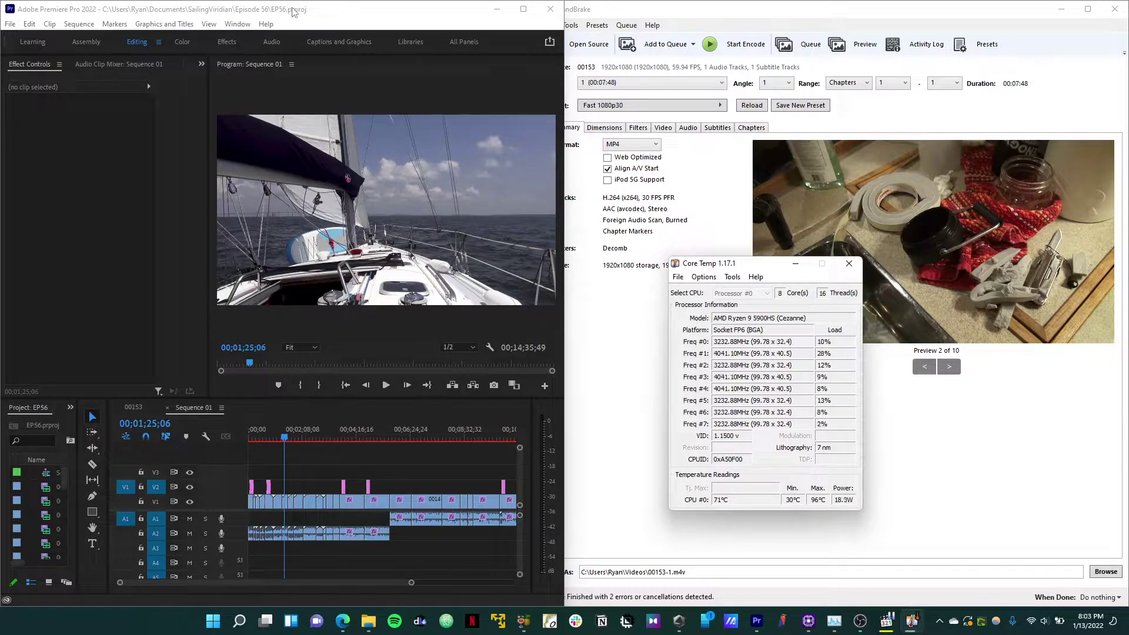
Close HandBrake and move Core Temp higher up on the empty desktop area.
left_click(1115, 10)
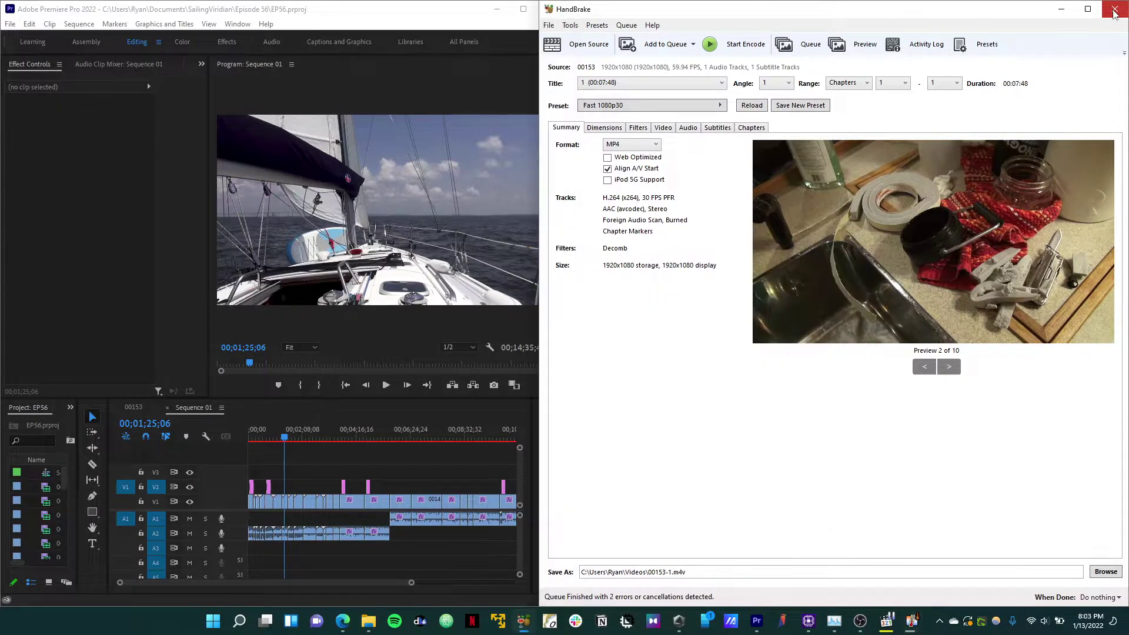
left_click(1114, 9)
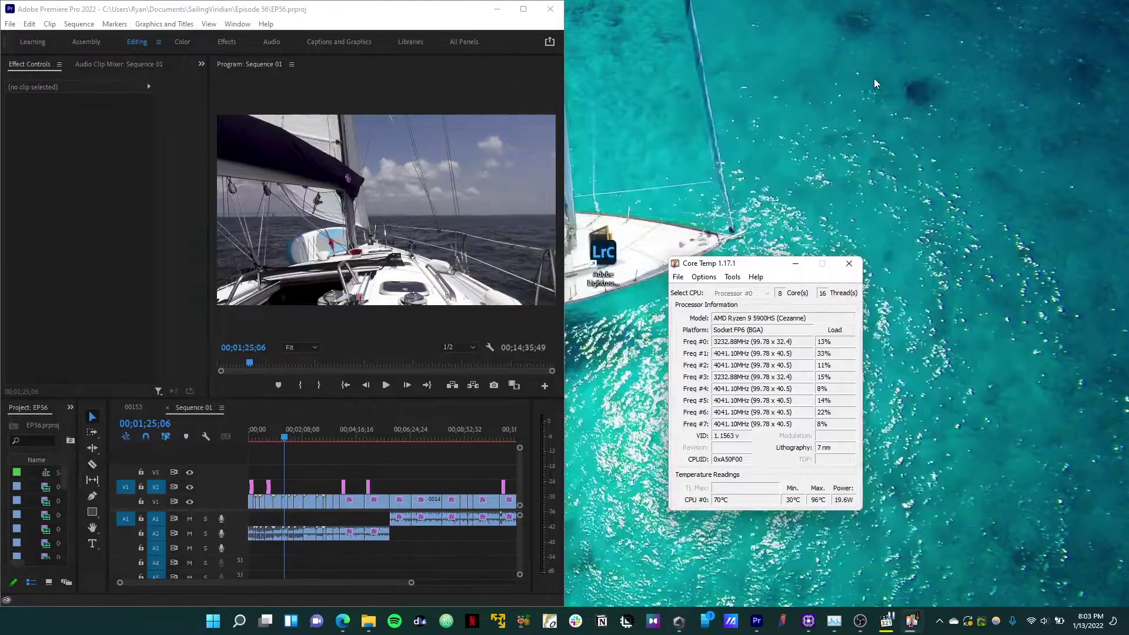
left_click_drag(755, 264, 790, 90)
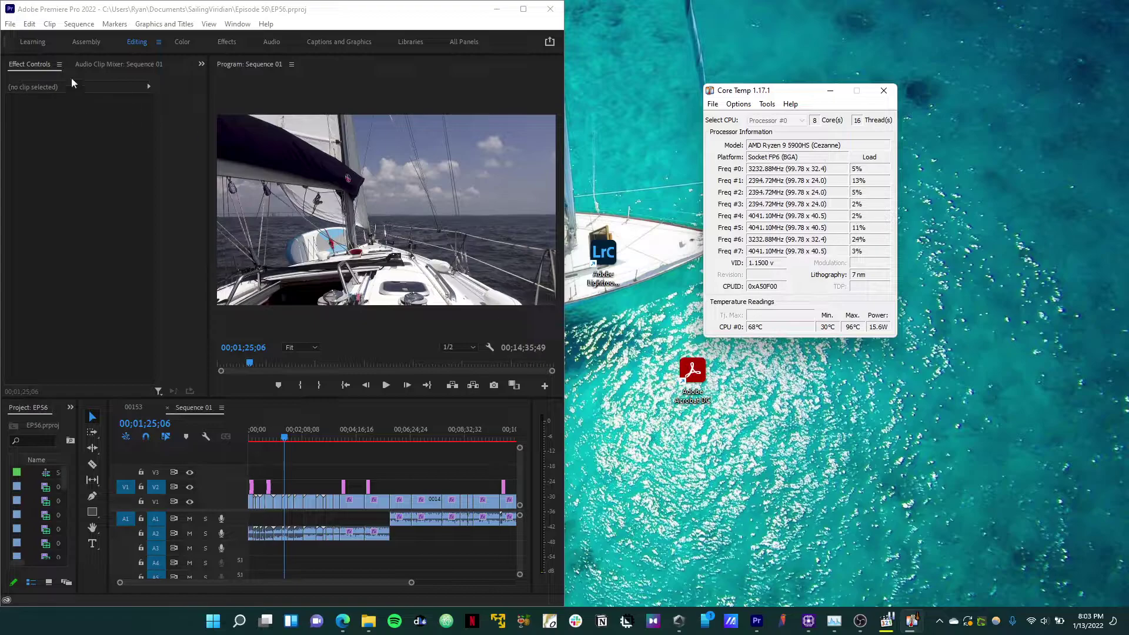
Open the media export settings for Sequence 01 in Premiere Pro and set the format to H.264.
left_click(10, 24)
mouse_move(66, 406)
left_click(231, 403)
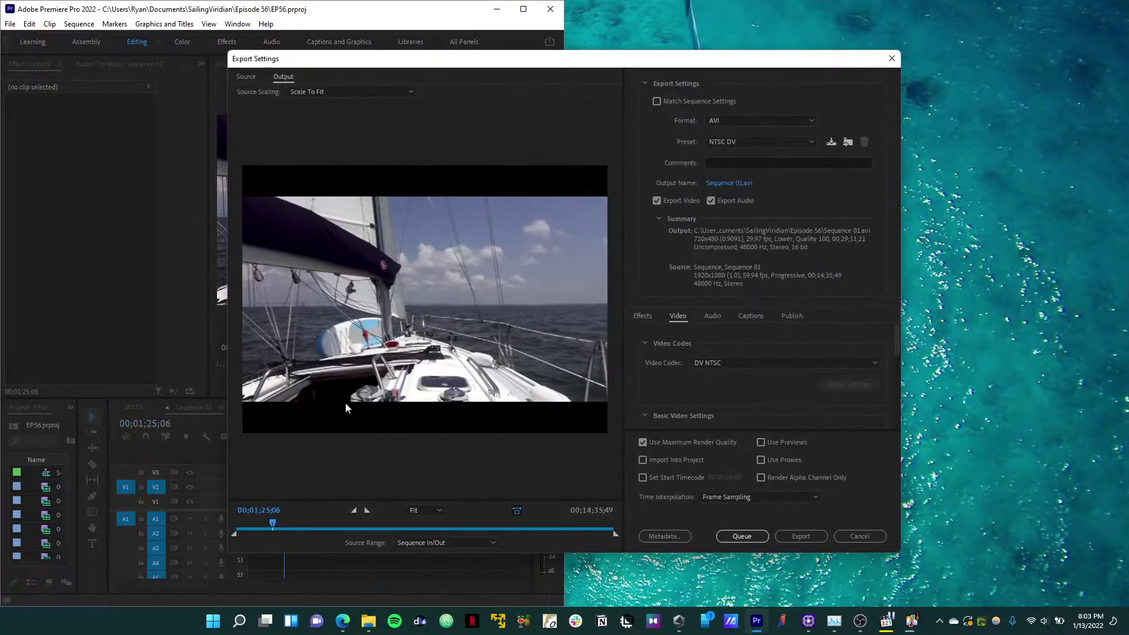
left_click_drag(489, 66, 289, 54)
left_click(539, 128)
left_click(525, 112)
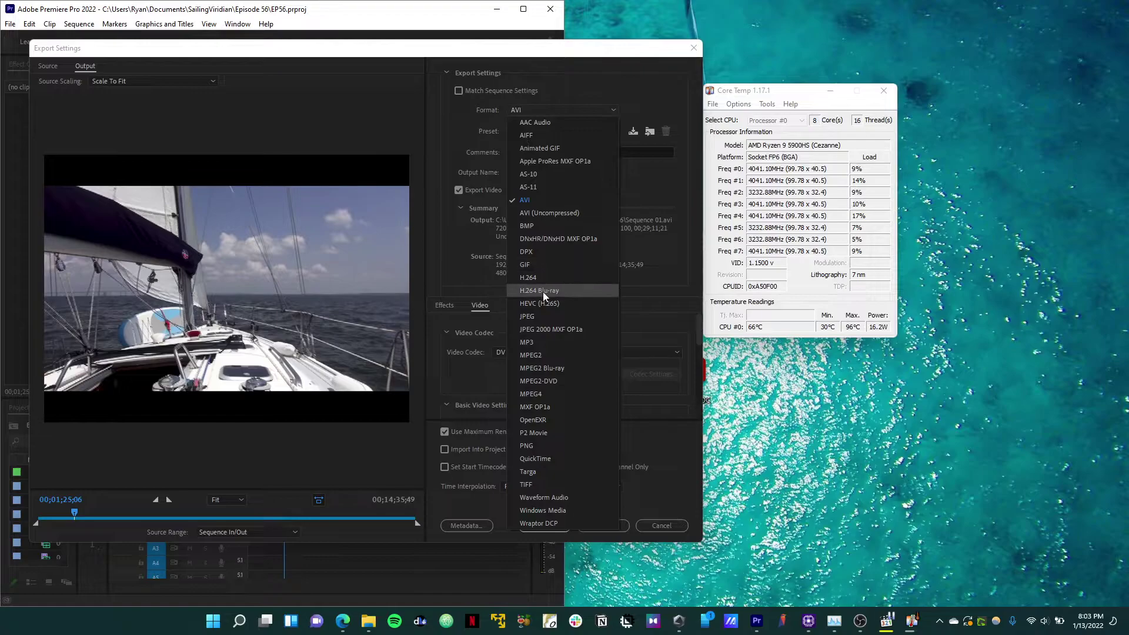
left_click(533, 278)
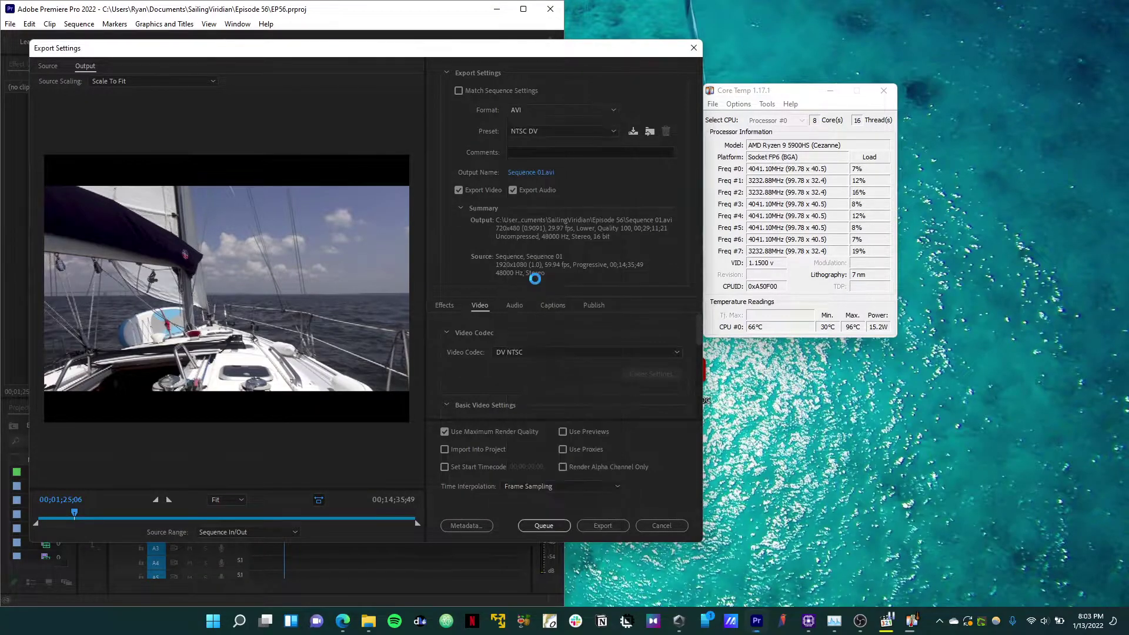
Choose the Best TW 25mbps Preset, move Core Temp clear of the dialog, and start the export.
left_click(534, 130)
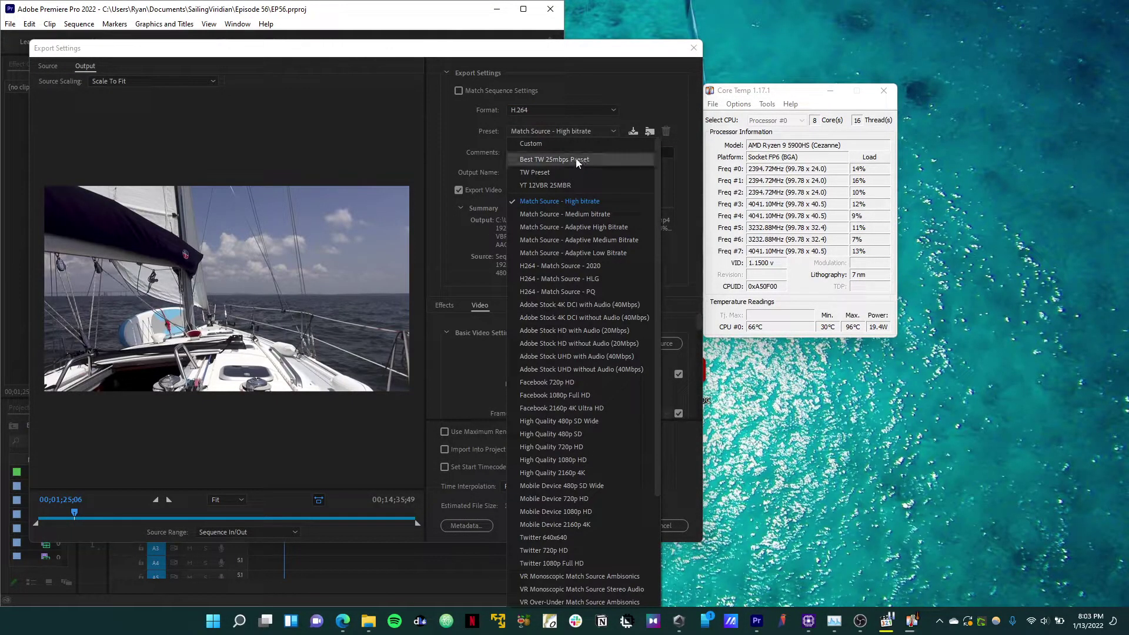
left_click(580, 160)
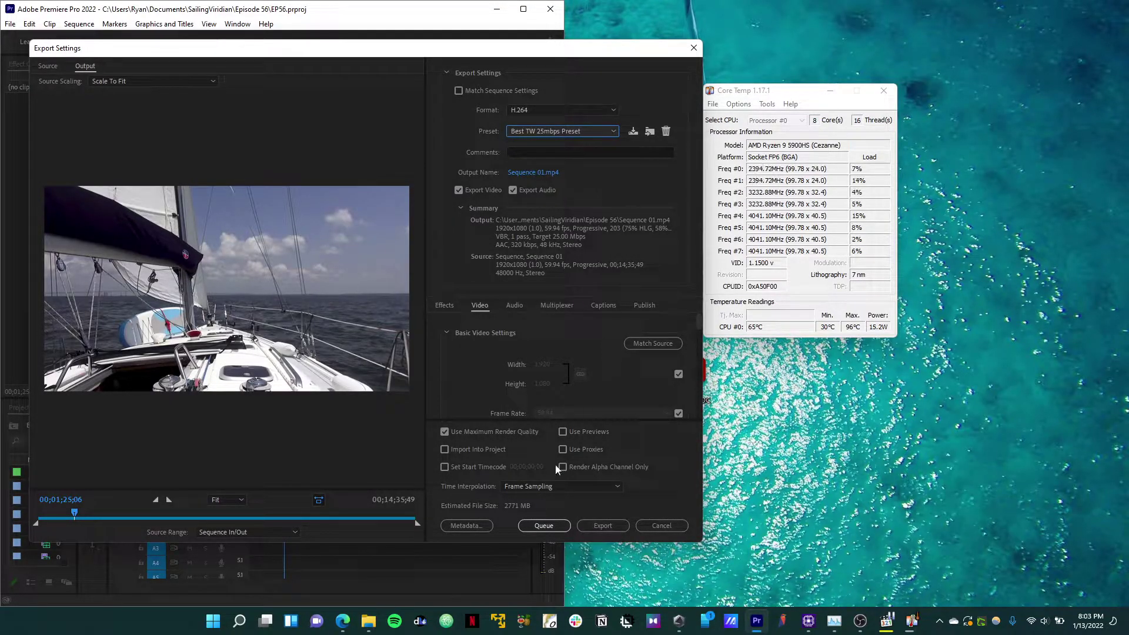
left_click_drag(772, 97, 844, 107)
left_click(598, 530)
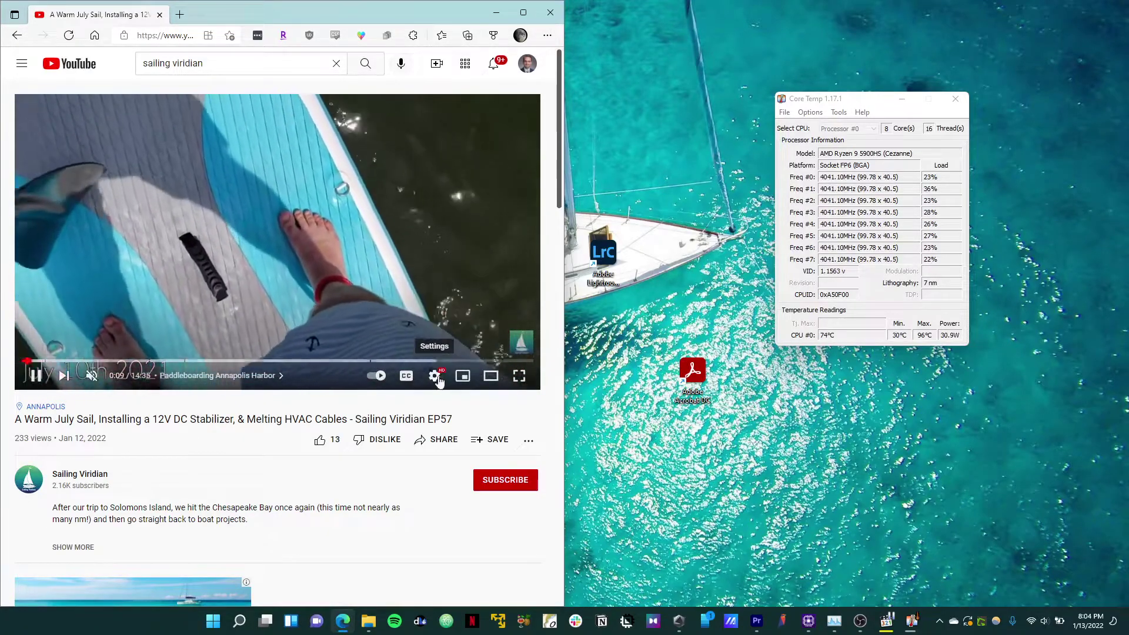
Check the playback quality setting of the Sailing Viridian EP57 video on YouTube.
left_click(436, 377)
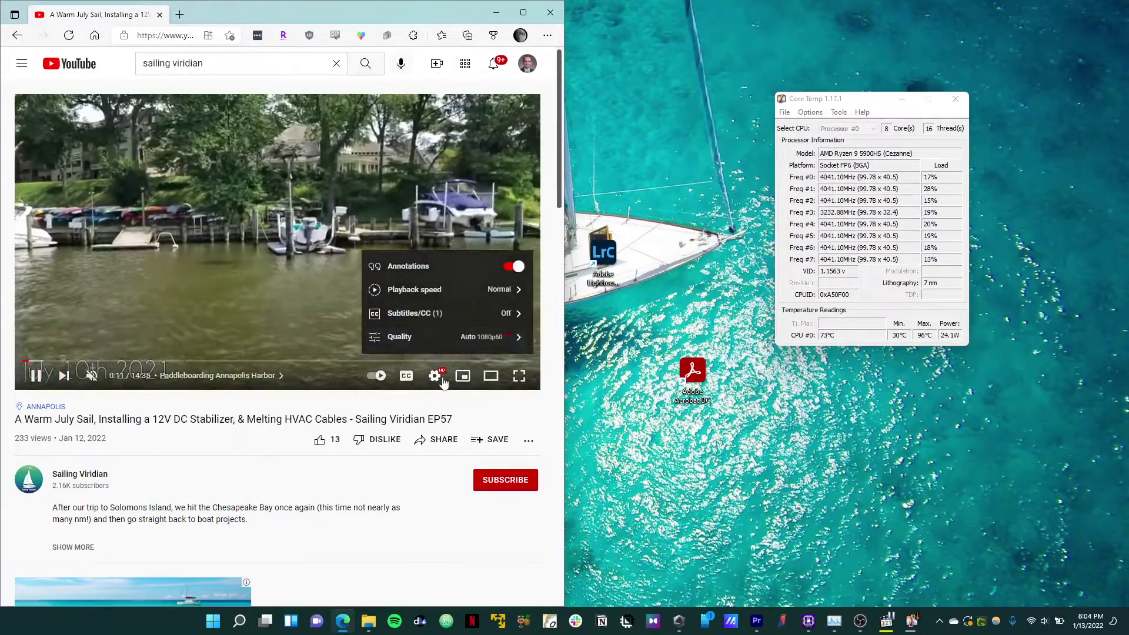
left_click(436, 377)
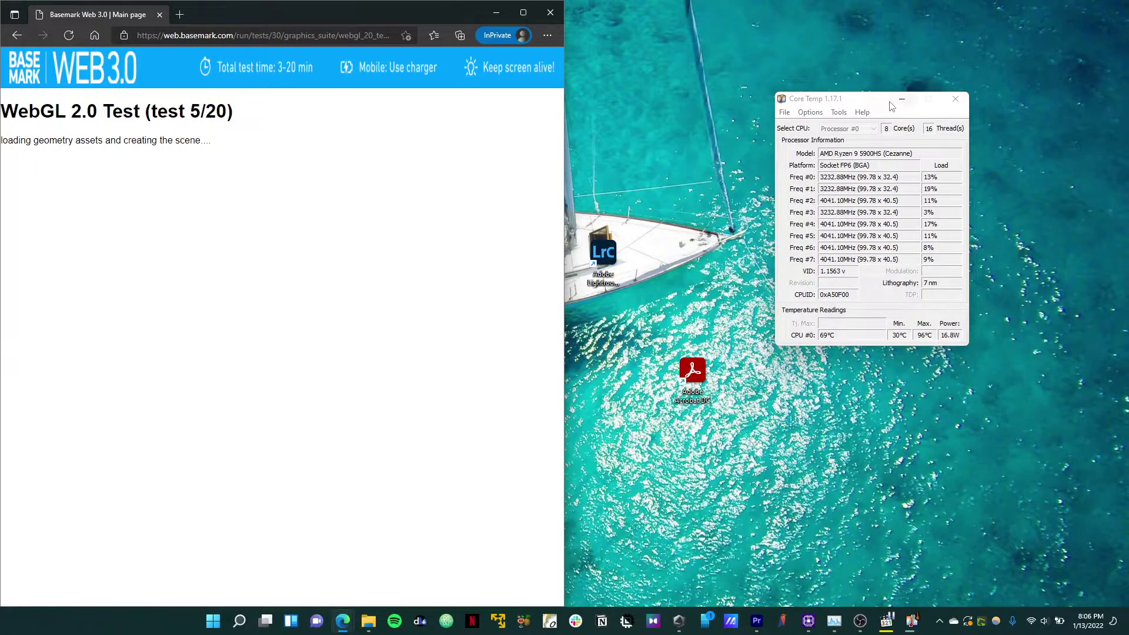
Shift the Core Temp window slightly closer to the browser running the Basemark Web 3.0 test.
left_click_drag(859, 101, 836, 105)
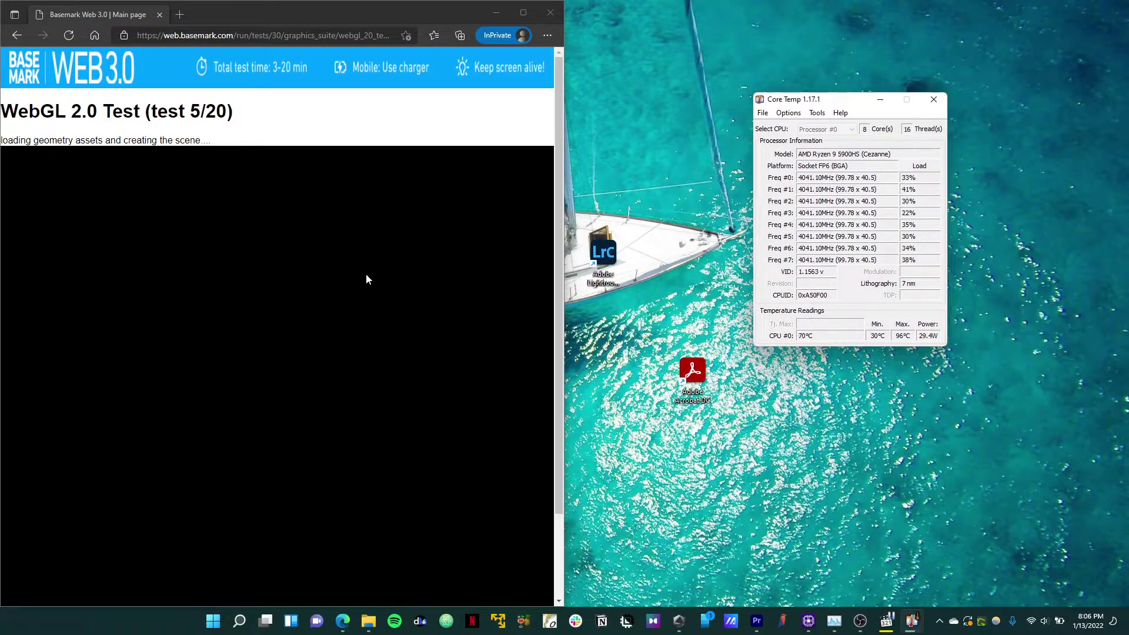